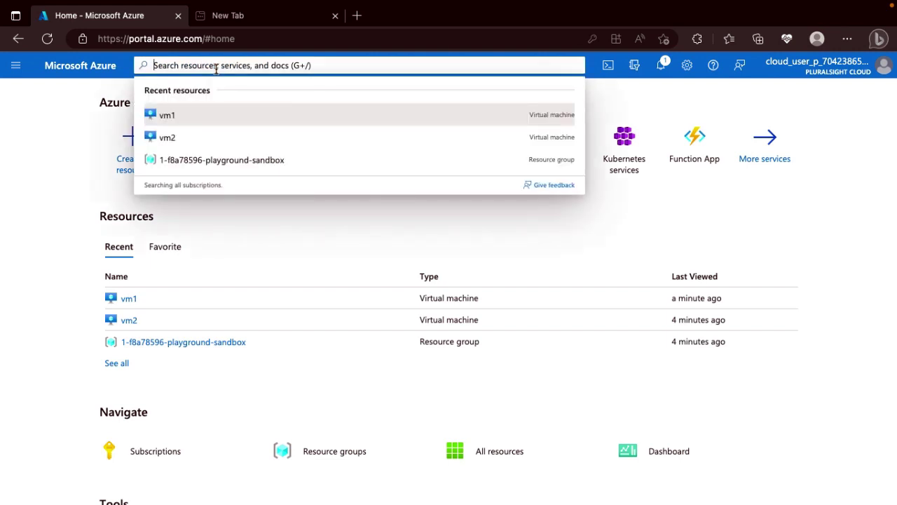
Search for the Microsoft Sentinel service, open it, and start creating a new Log Analytics workspace for Sentinel
text(micrsoft)
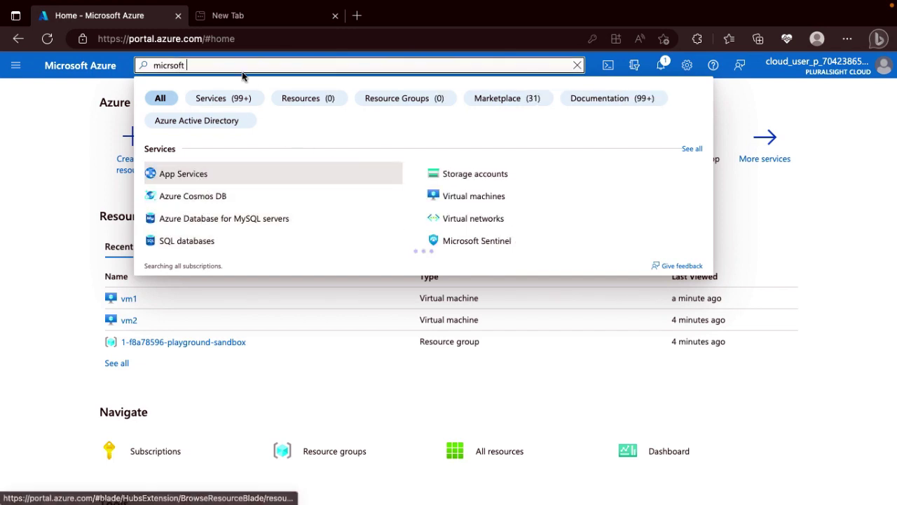
text(sen)
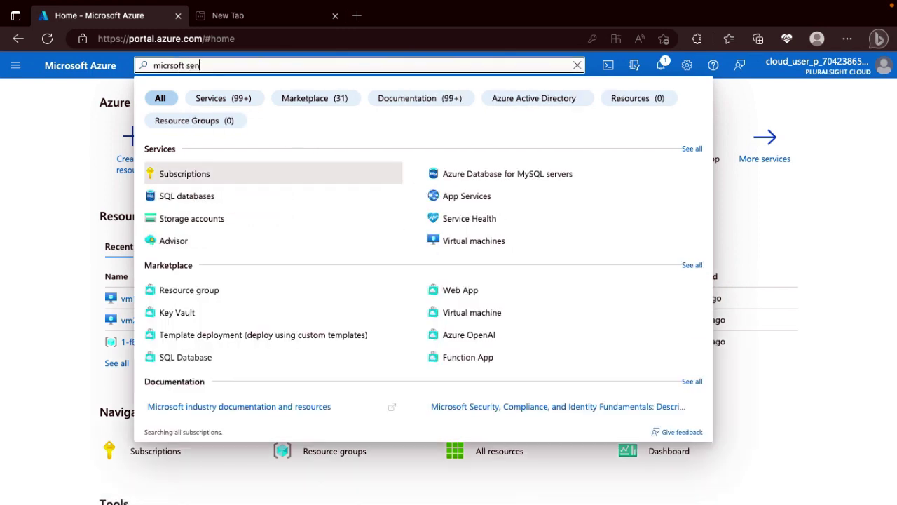
click(195, 178)
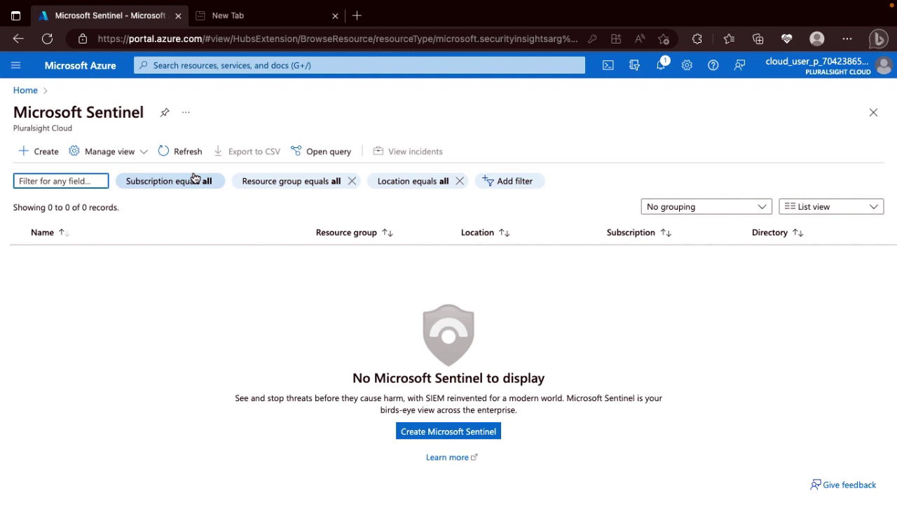
click(446, 431)
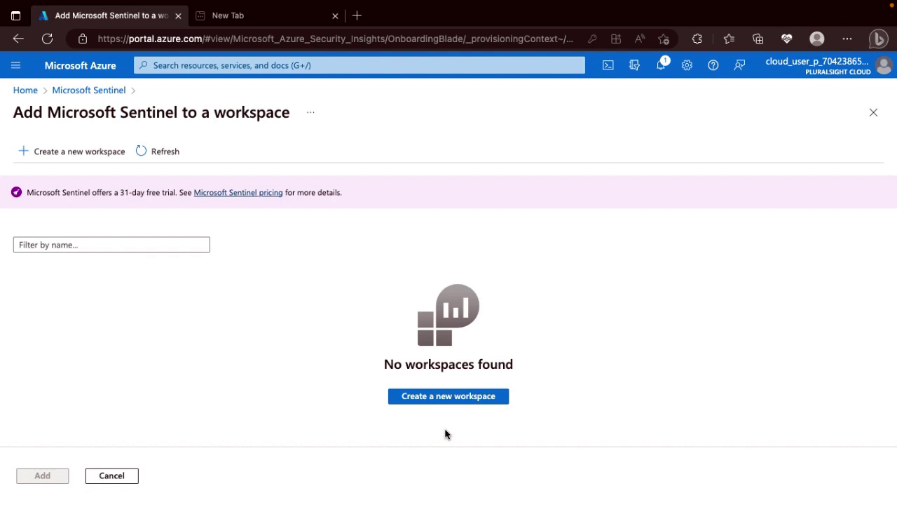
click(447, 396)
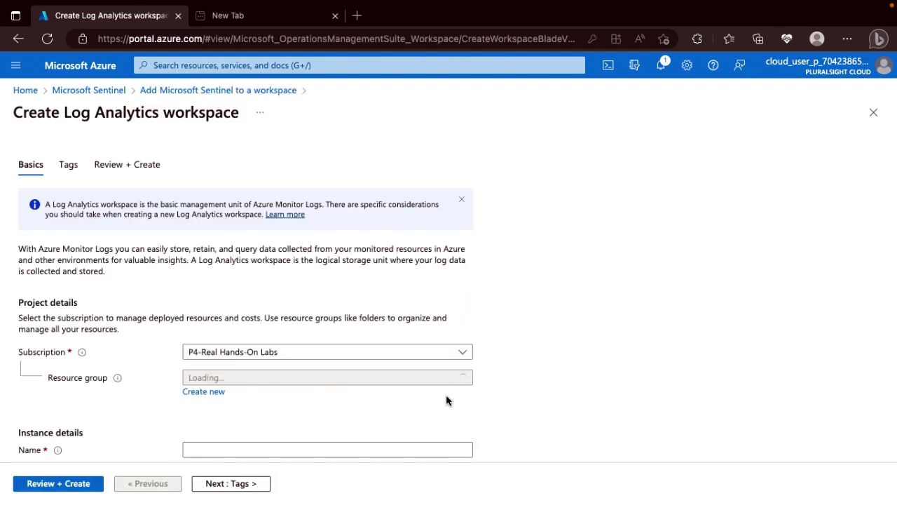
Select the 1-f8a78596-playground-sandbox resource group and name the new workspace sentinalRG
scroll(372, 395, down, 1)
click(317, 356)
click(226, 397)
scroll(235, 413, down, 1)
click(221, 397)
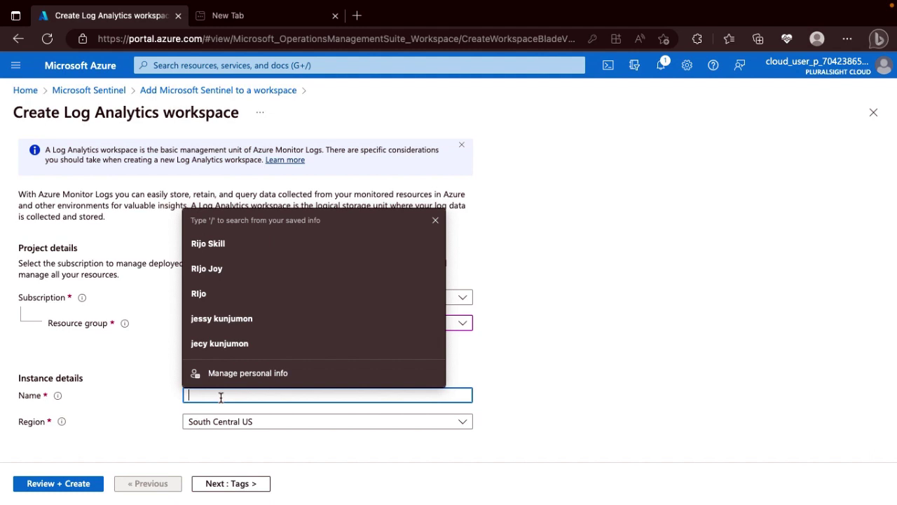
text(sentinal)
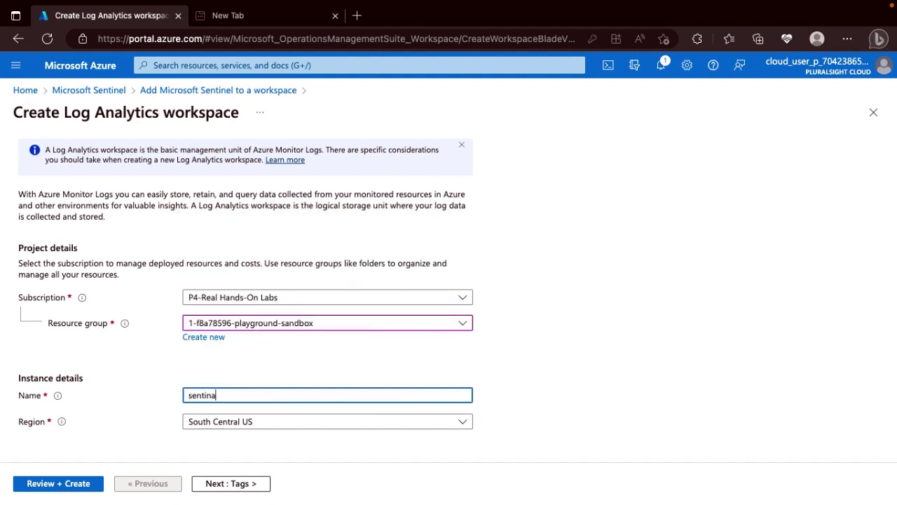
text(RG)
Leave the tags empty, review the workspace settings, and create the Log Analytics workspace
click(253, 484)
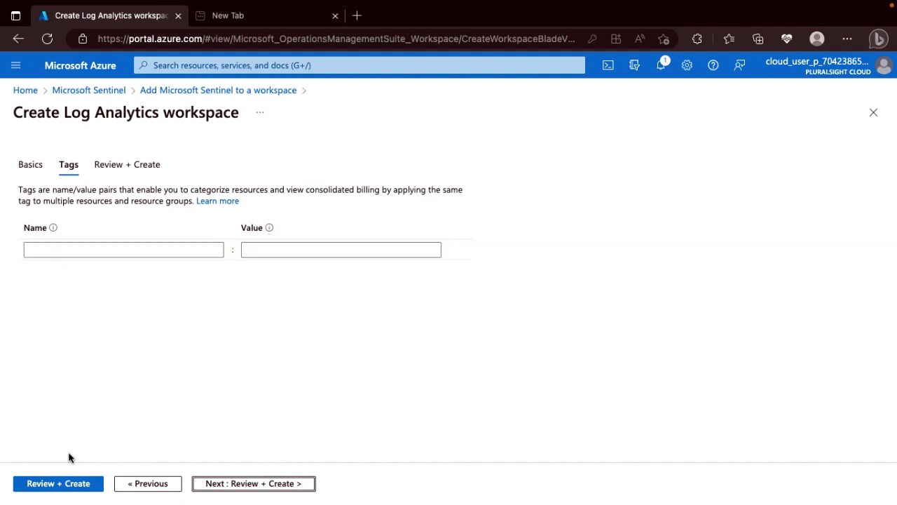
click(71, 488)
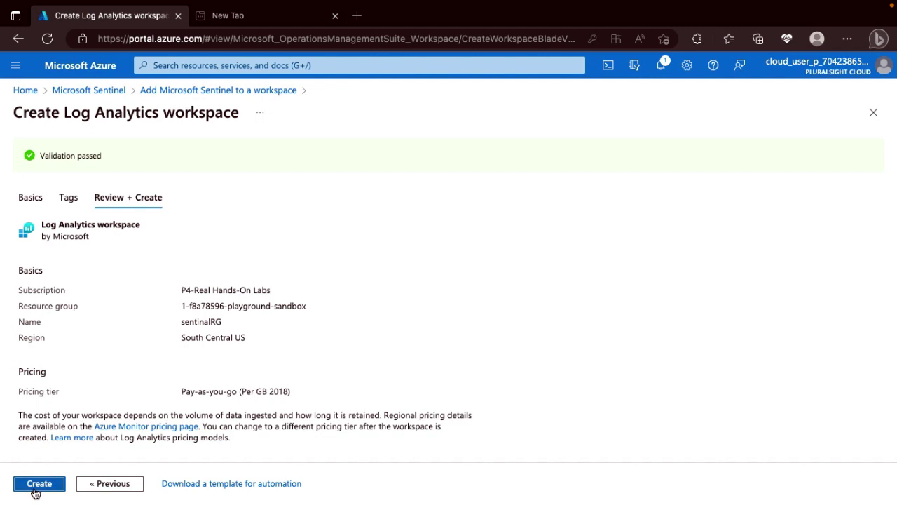
click(37, 490)
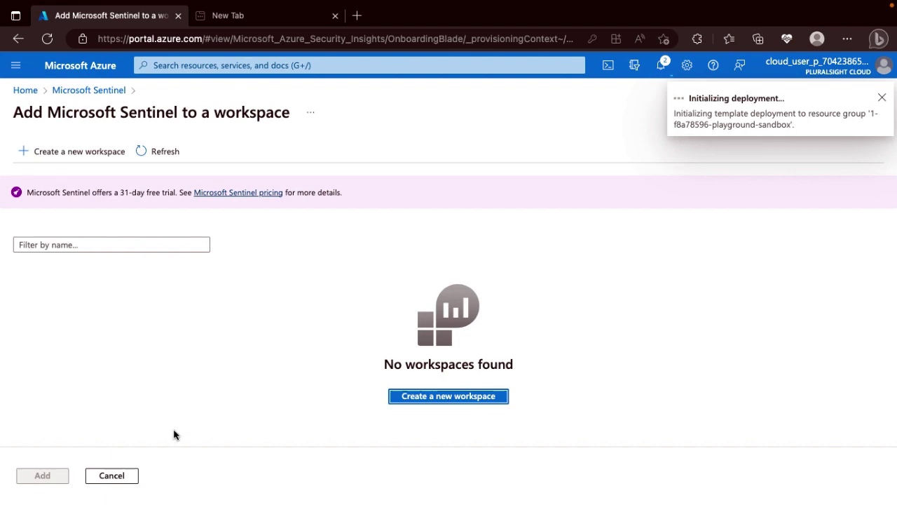
Check the workspace deployment in the notifications and open the resource group it was deployed to
key(ctrl+Left)
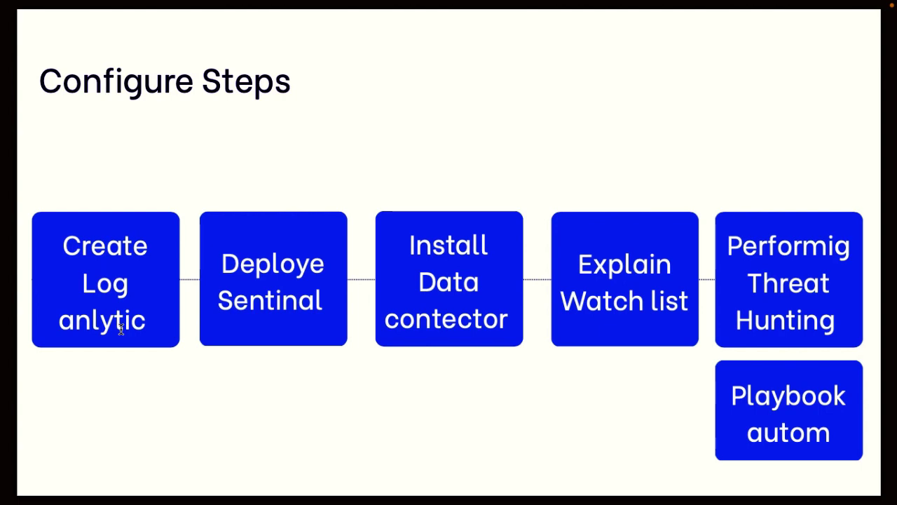
key(super+Tab)
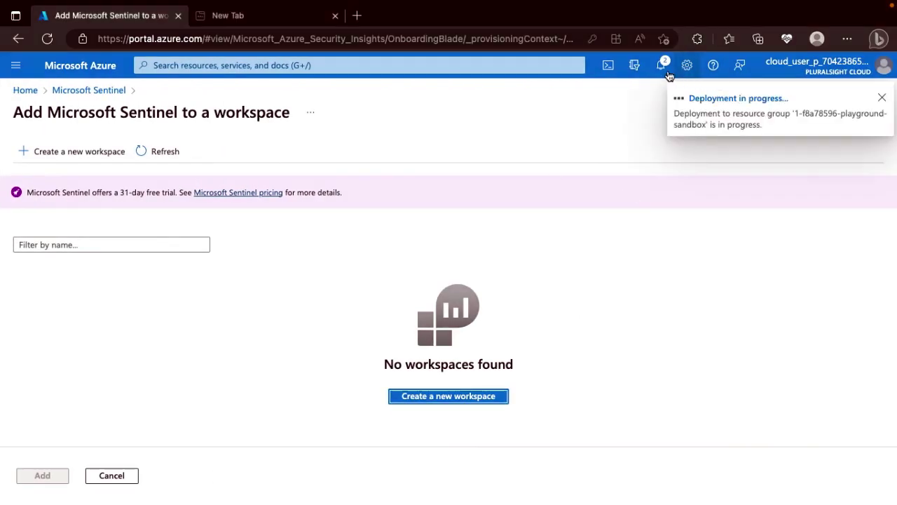
click(662, 67)
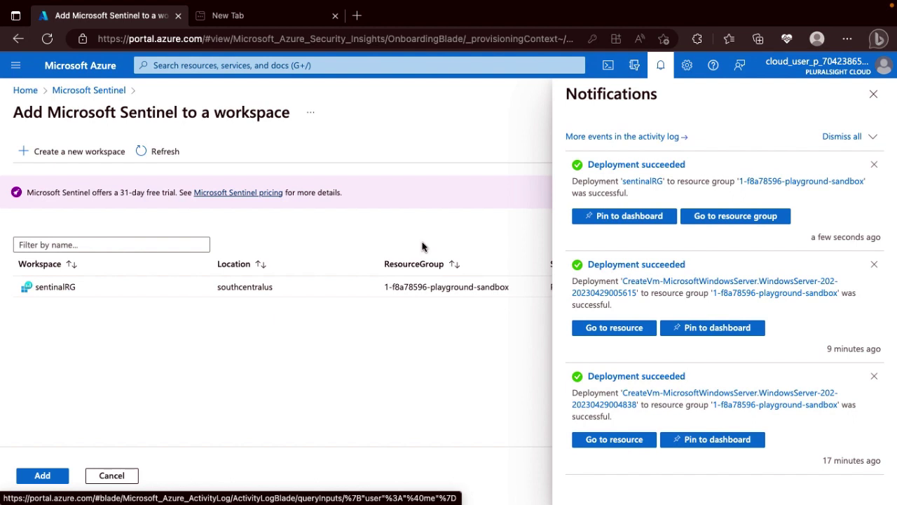
click(727, 220)
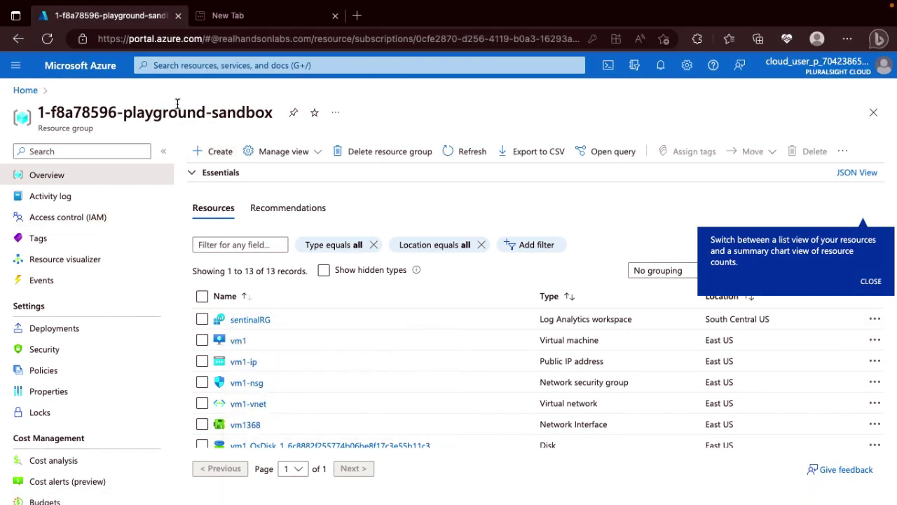
Return to Microsoft Sentinel, add it to the sentinalRG workspace, and dismiss the free trial notice
click(182, 69)
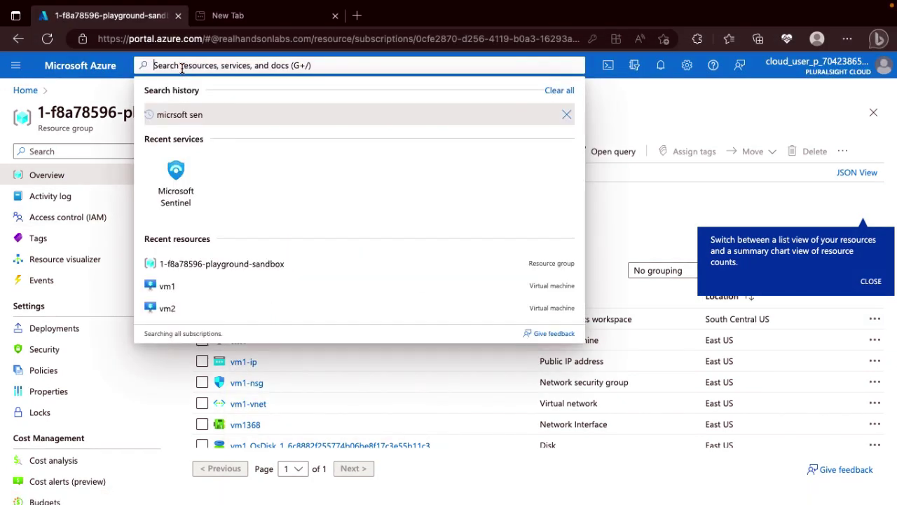
click(179, 198)
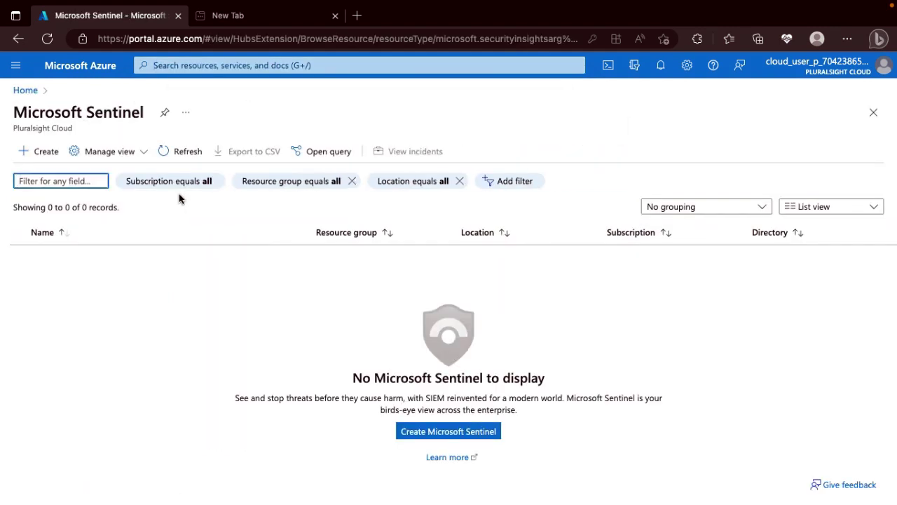
click(448, 431)
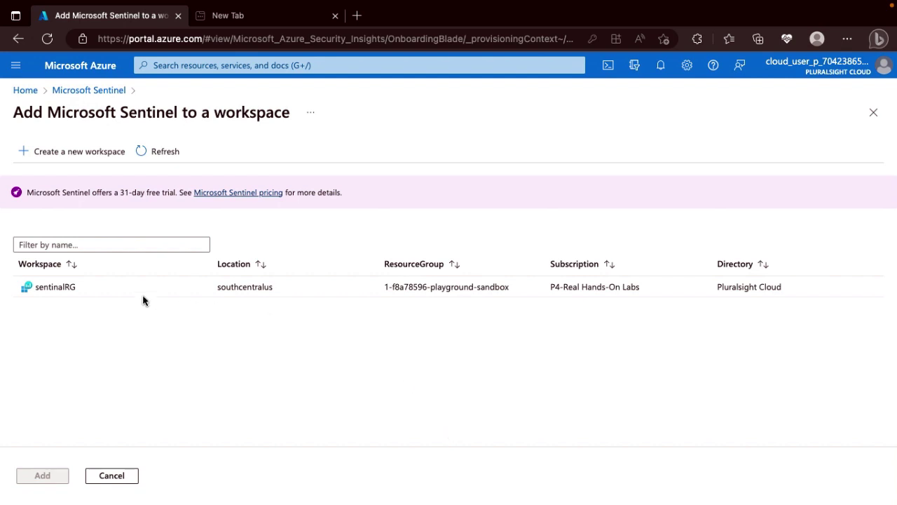
click(122, 290)
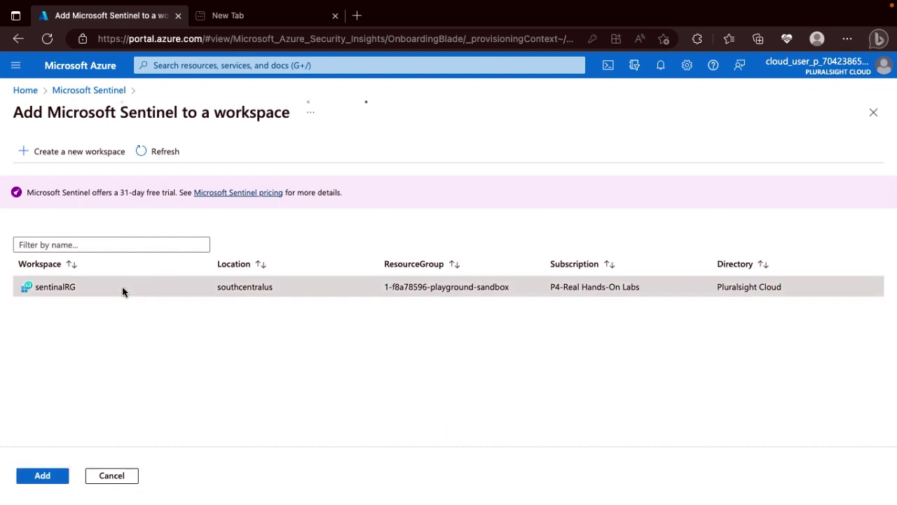
click(46, 479)
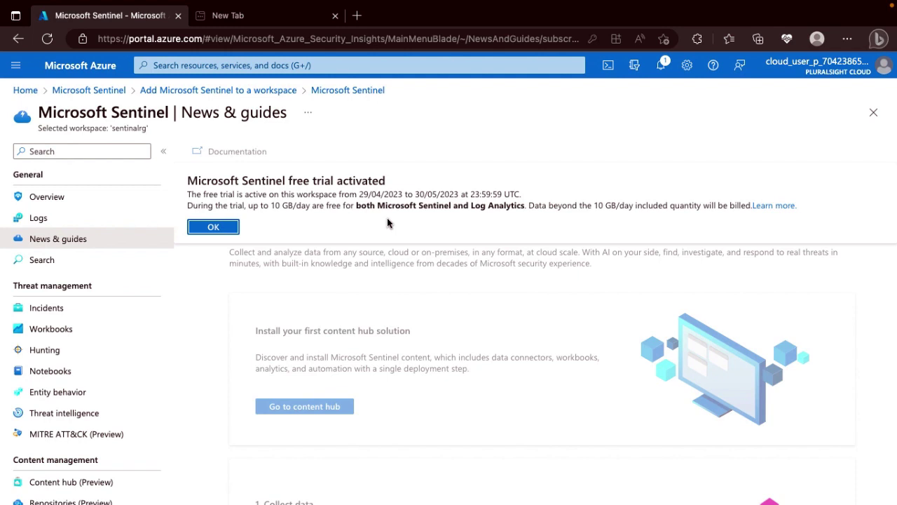
click(207, 231)
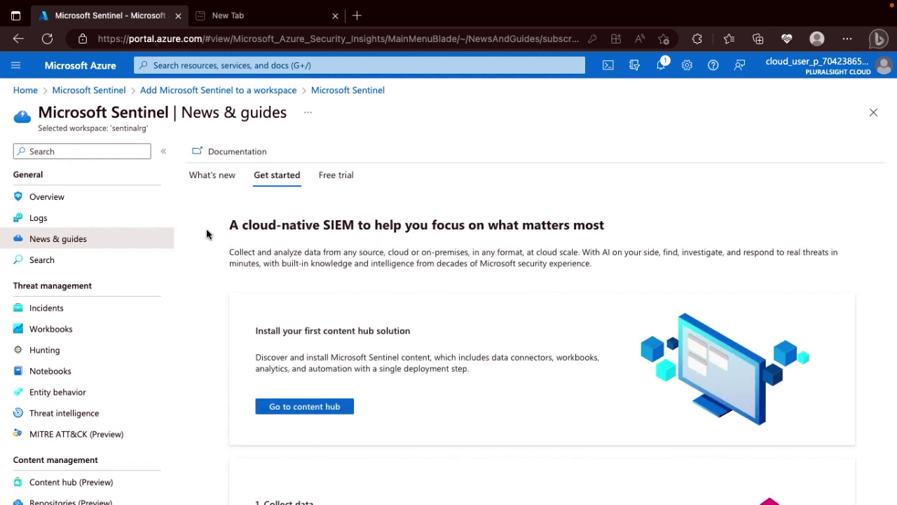
Check the notifications for the status of adding Microsoft Sentinel, and close them
click(661, 65)
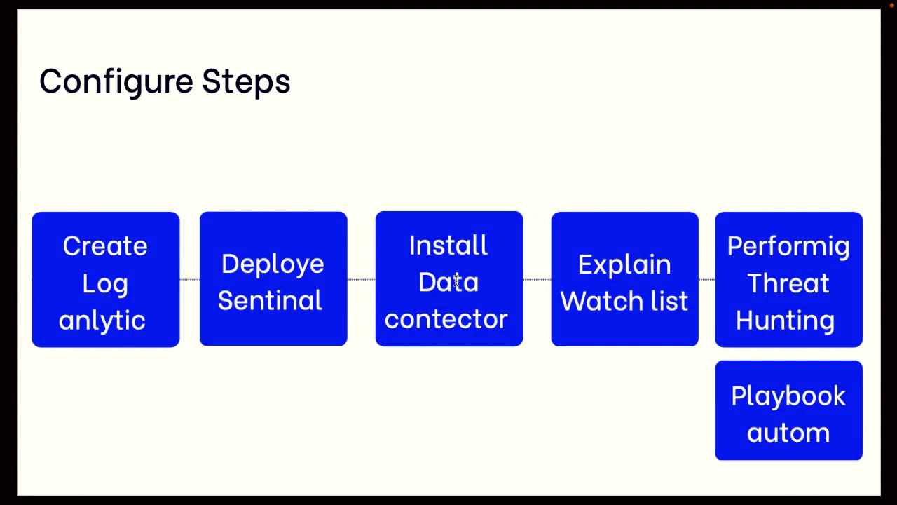
key(ctrl+Right)
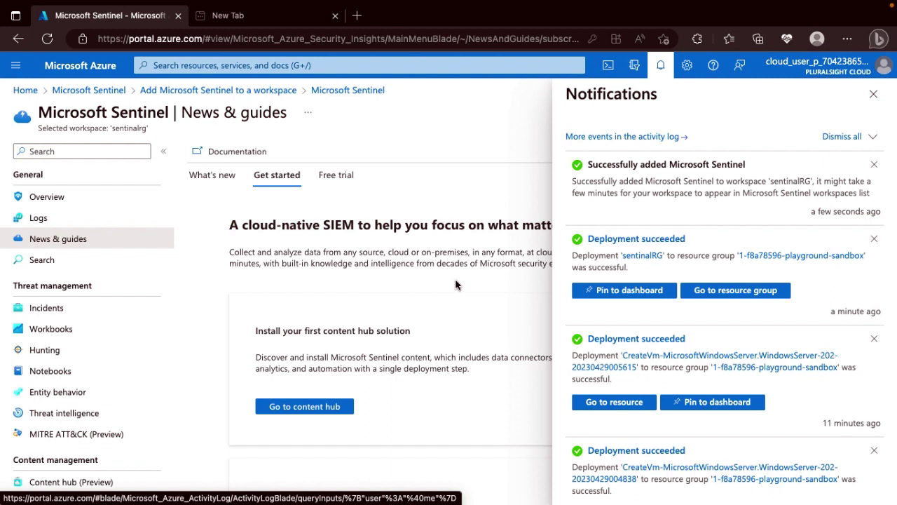
click(873, 94)
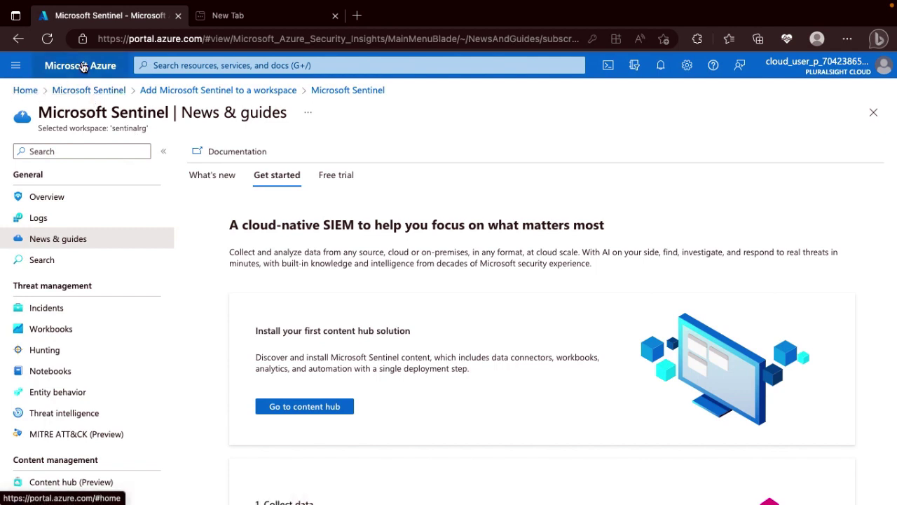
Open the 1-f8a78596-playground-sandbox resource group from the portal home and open its sentinalRG Log Analytics workspace
click(60, 75)
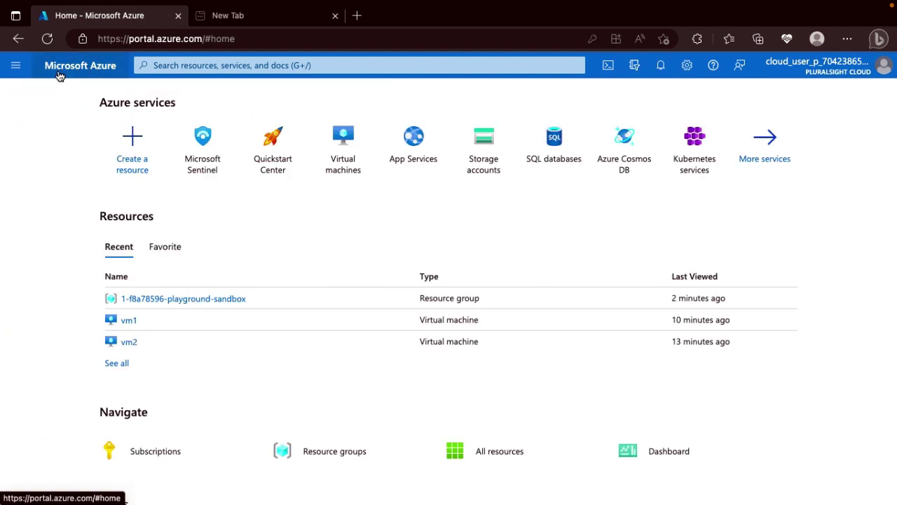
click(178, 300)
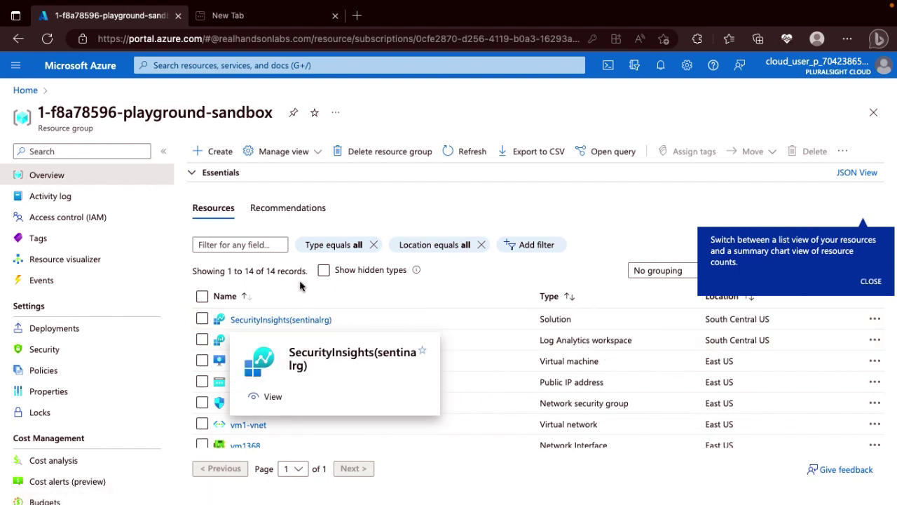
mouse_move(269, 317)
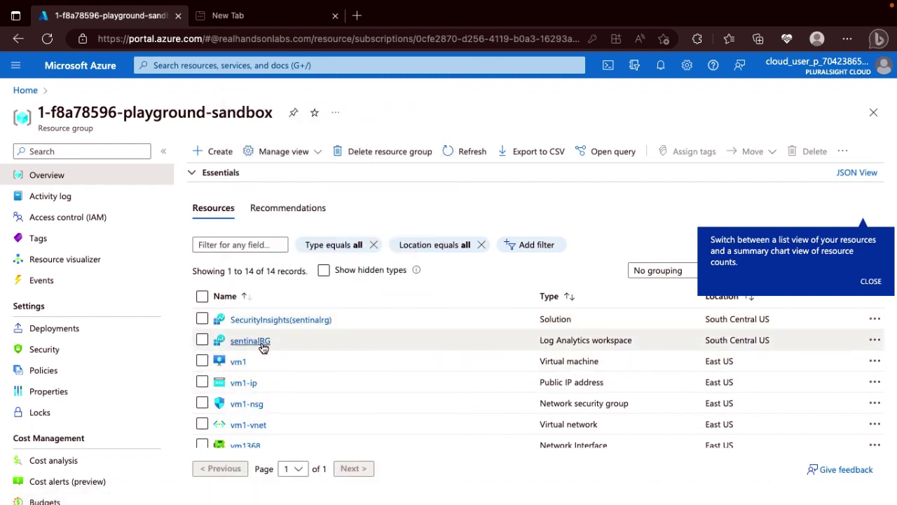
mouse_move(263, 345)
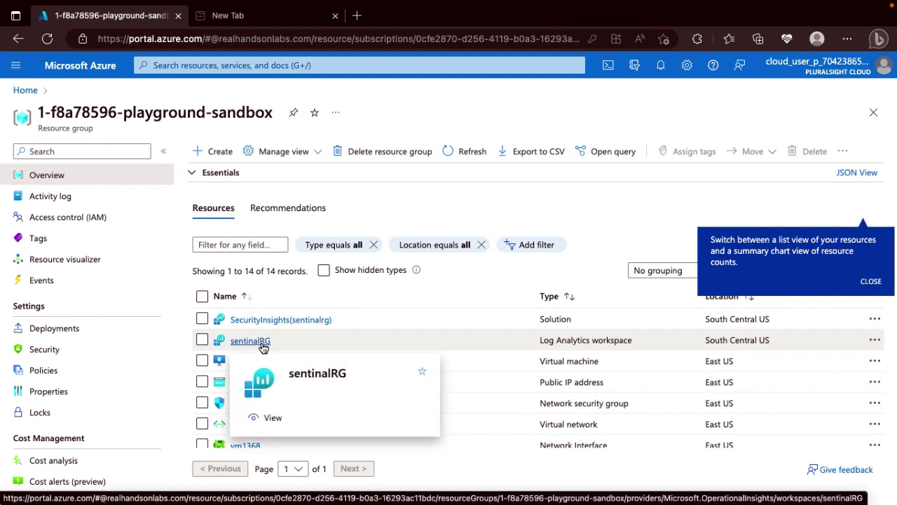
click(262, 342)
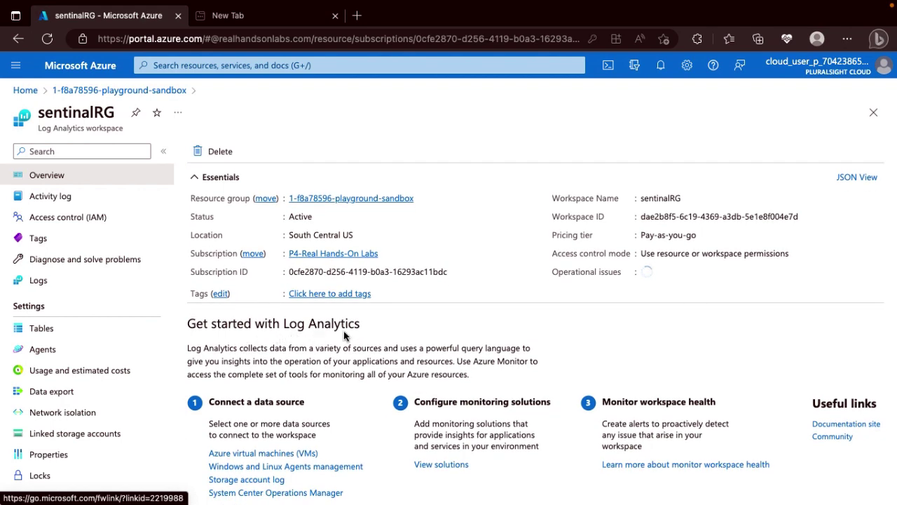
Open the workspace's Azure virtual machines data source and connect vm2 to Log Analytics
scroll(269, 374, down, 1)
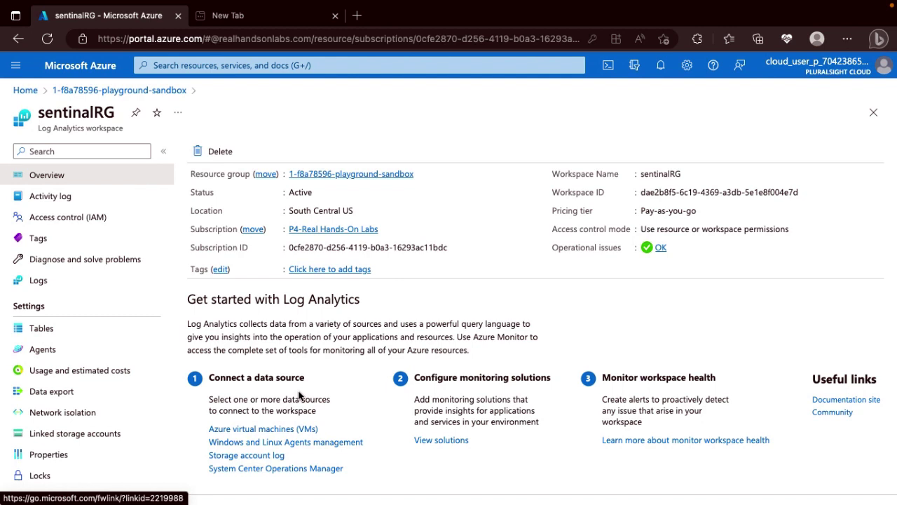
click(277, 436)
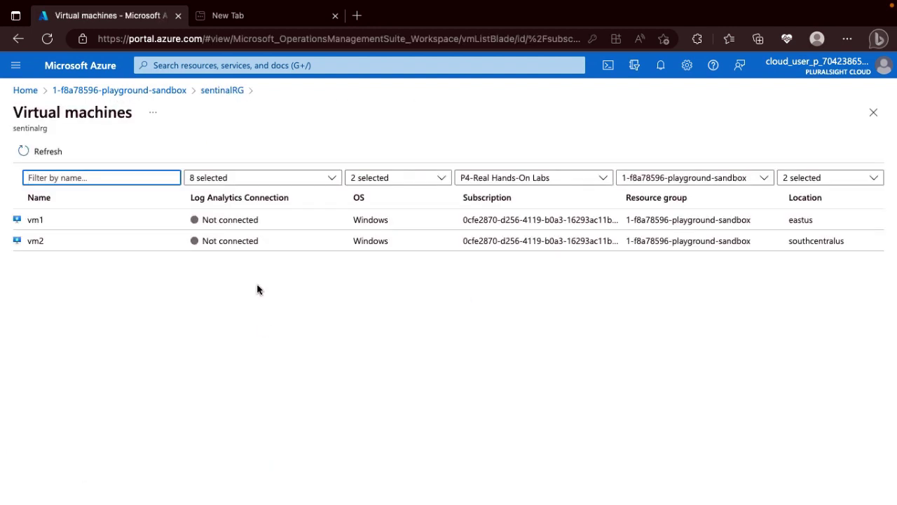
click(210, 241)
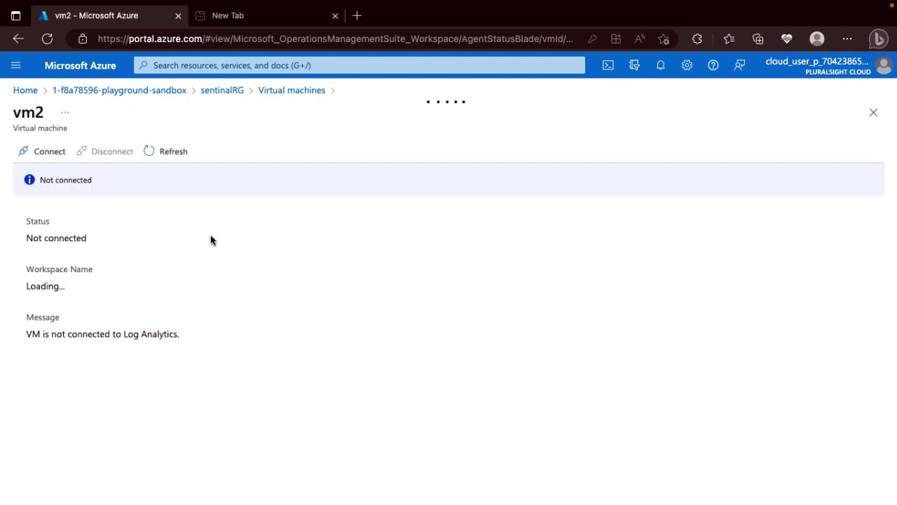
click(51, 155)
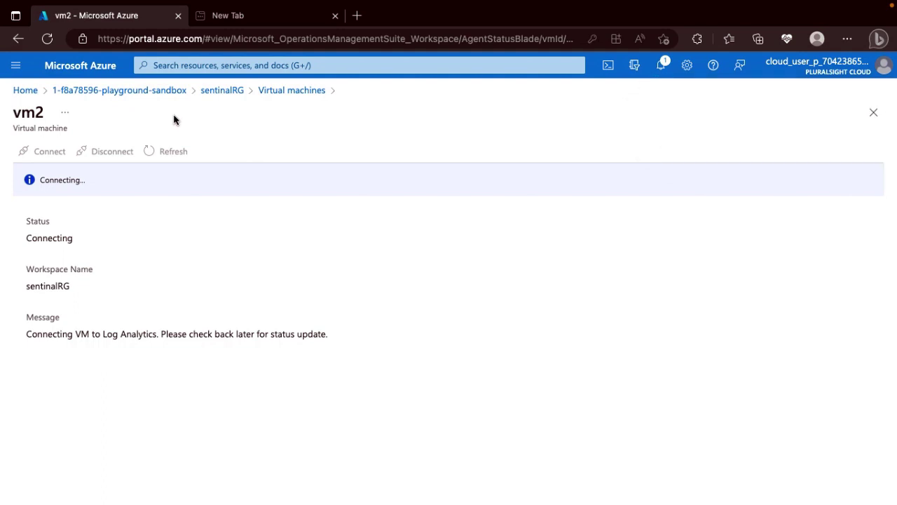
Return to the sentinalRG workspace and view the Log Analytics agent instructions for Windows servers
click(226, 92)
scroll(277, 326, down, 1)
scroll(277, 326, down, 1)
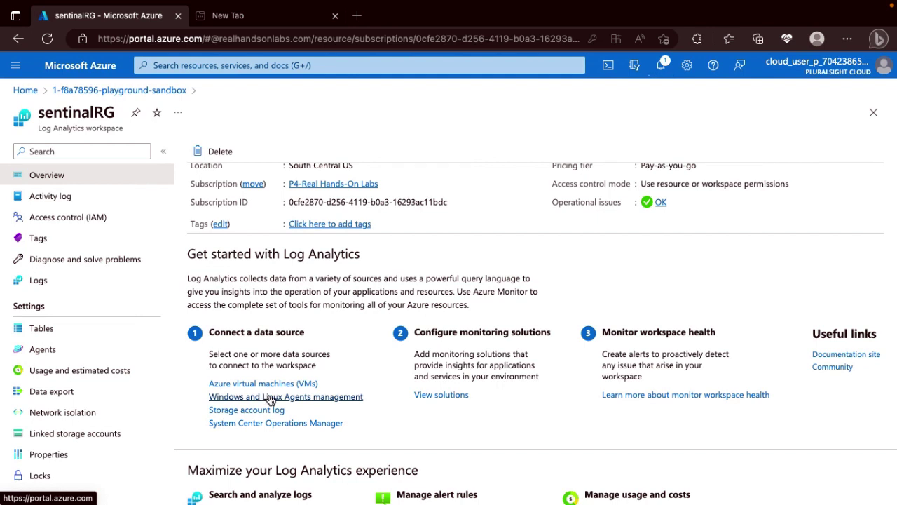
click(267, 397)
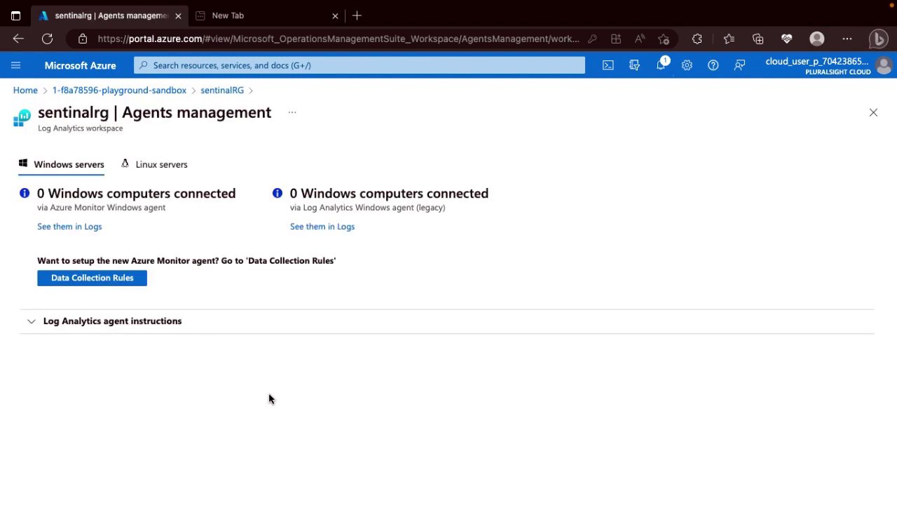
click(152, 322)
scroll(149, 402, down, 1)
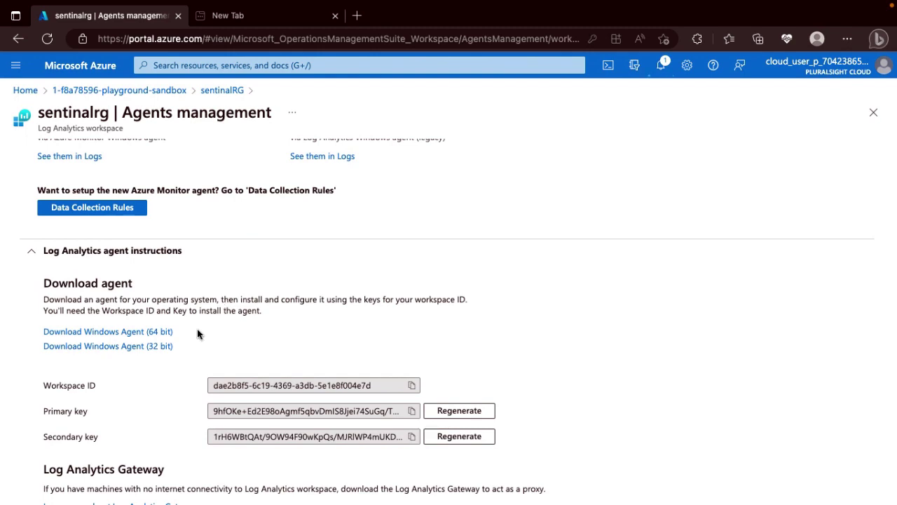
Download the 64-bit Windows agent, and clear the network prompt and Server Manager windows from the Windows server's desktop
click(150, 333)
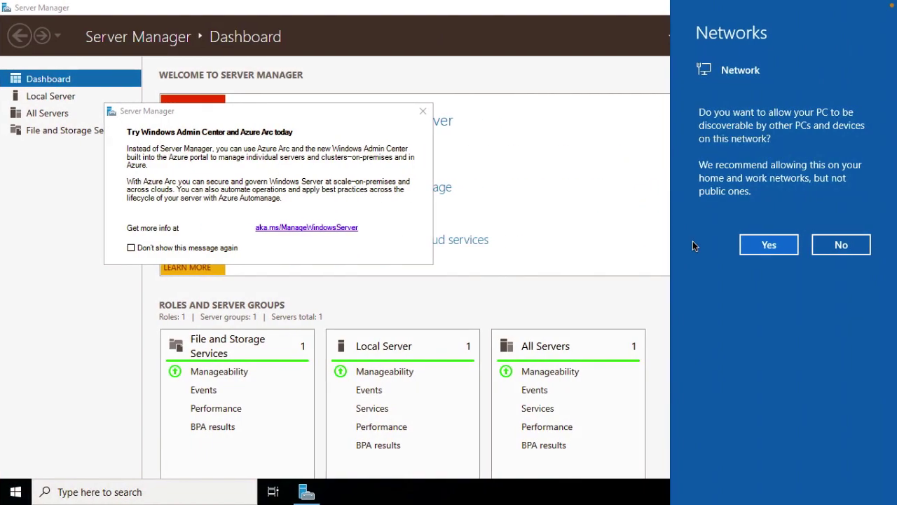
click(714, 244)
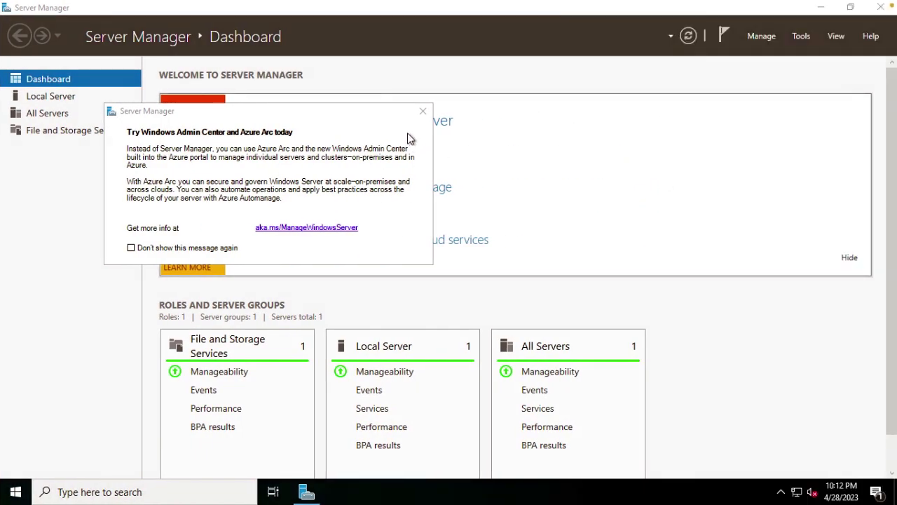
click(423, 111)
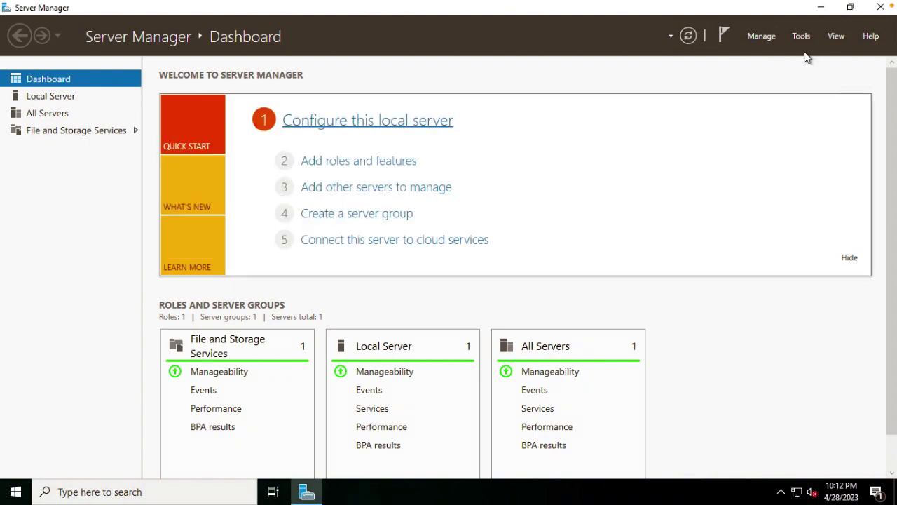
click(820, 8)
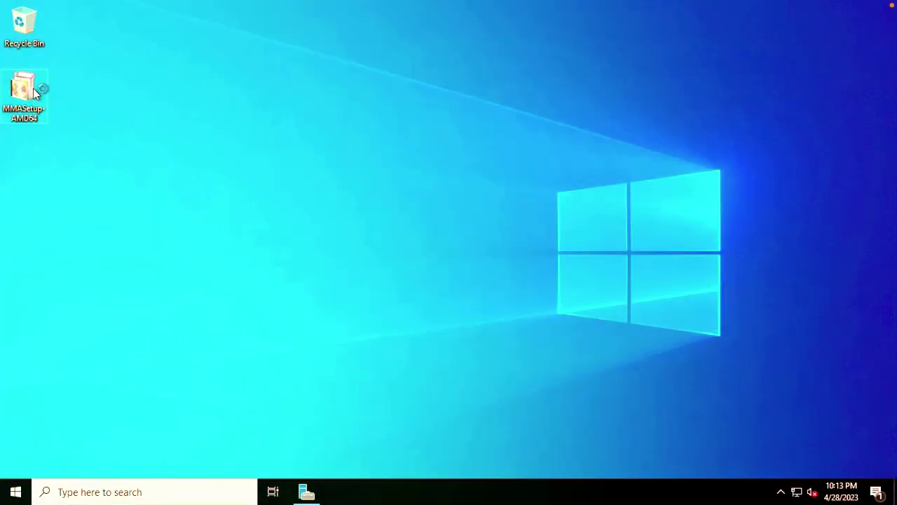
Run the MMASetup-AMD64 installer, accepting the license terms and choosing to connect the agent to Azure Log Analytics (OMS)
double_click(23, 90)
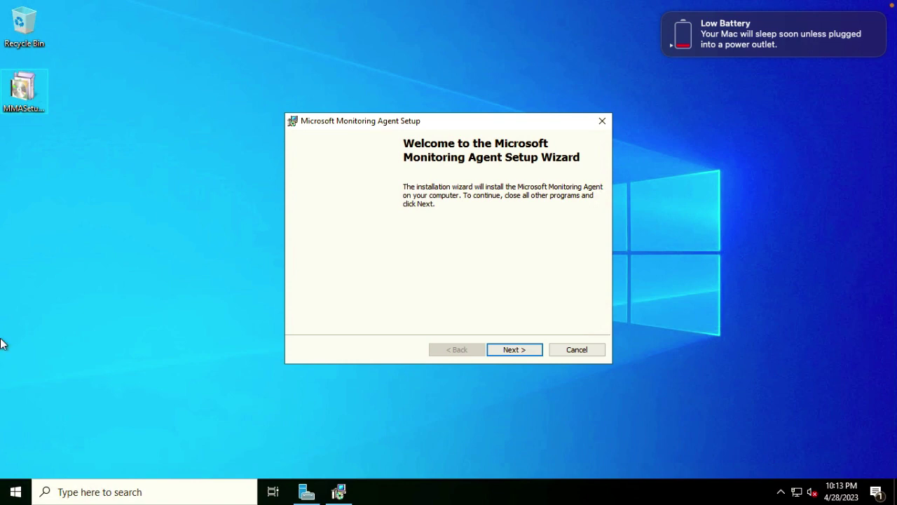
click(525, 352)
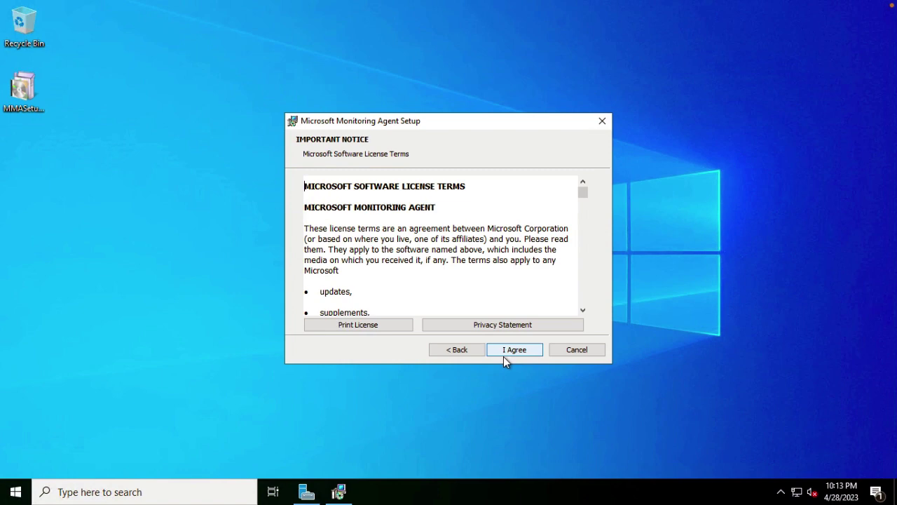
click(508, 351)
click(508, 350)
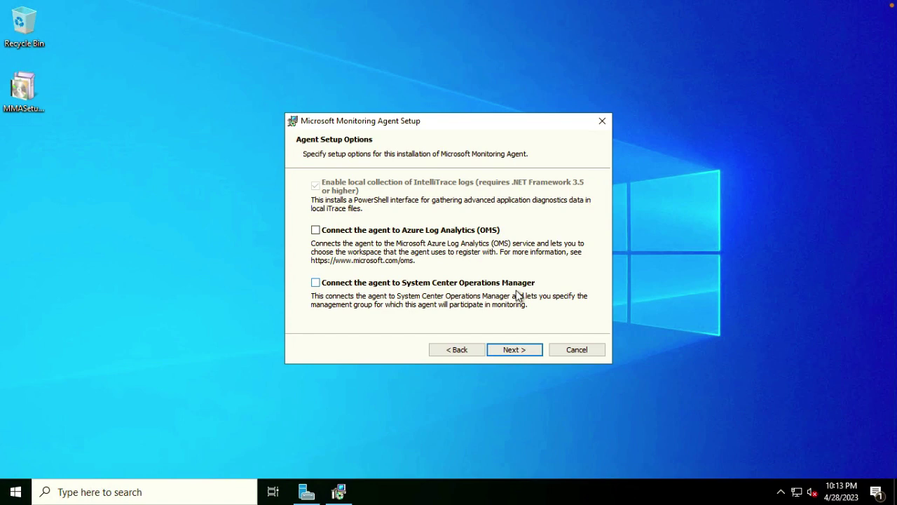
click(316, 231)
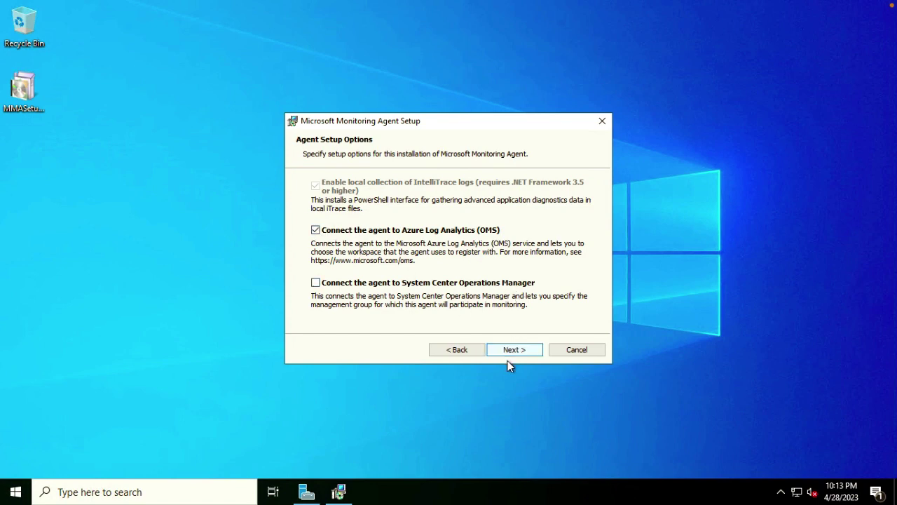
click(509, 355)
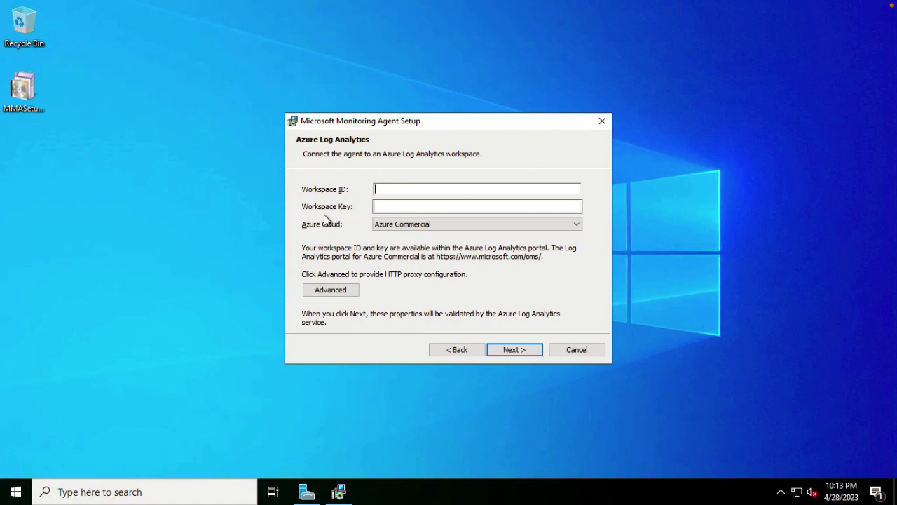
Copy the Workspace ID from the Azure portal's agent instructions into the Workspace ID of the agent setup on the server
key(ctrl+super+Left)
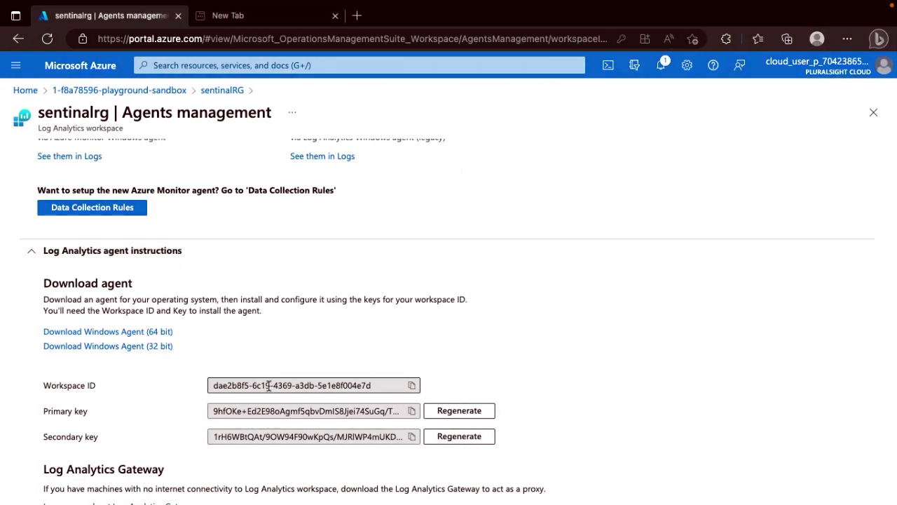
click(412, 385)
key(ctrl+super+Right)
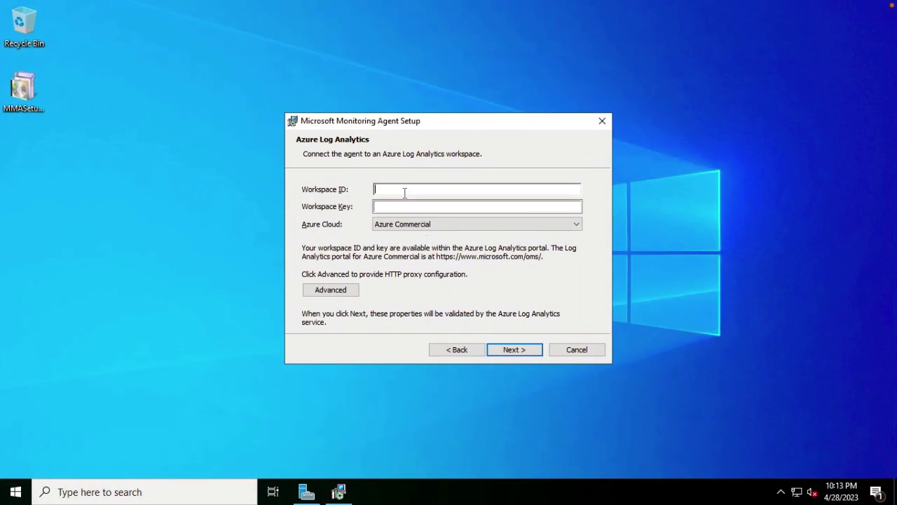
key(ctrl+v)
Copy the workspace's primary key from the Azure portal and paste it as the Workspace Key in the agent setup
key(ctrl+super+Left)
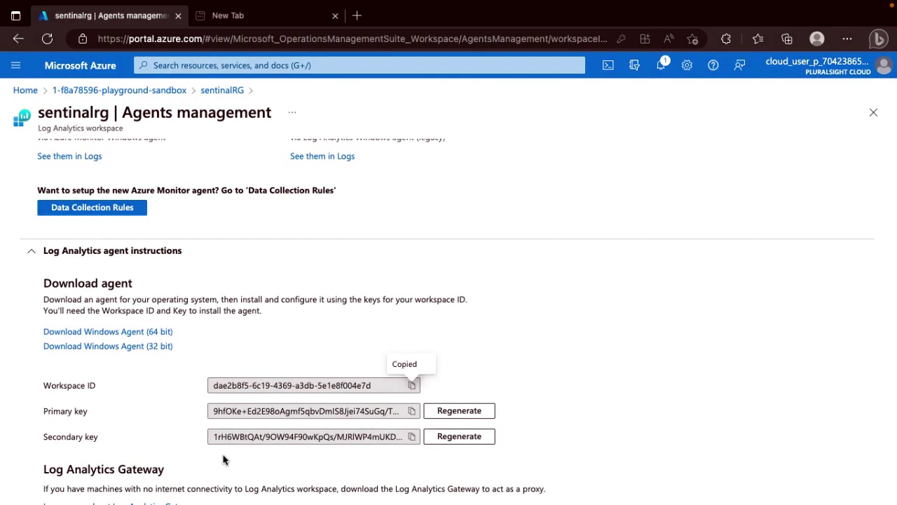
click(412, 410)
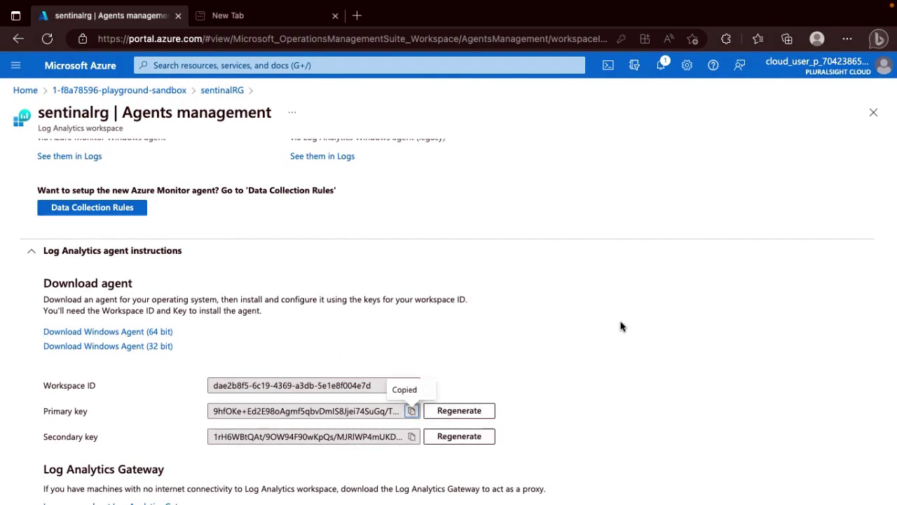
key(ctrl+super+Right)
click(488, 205)
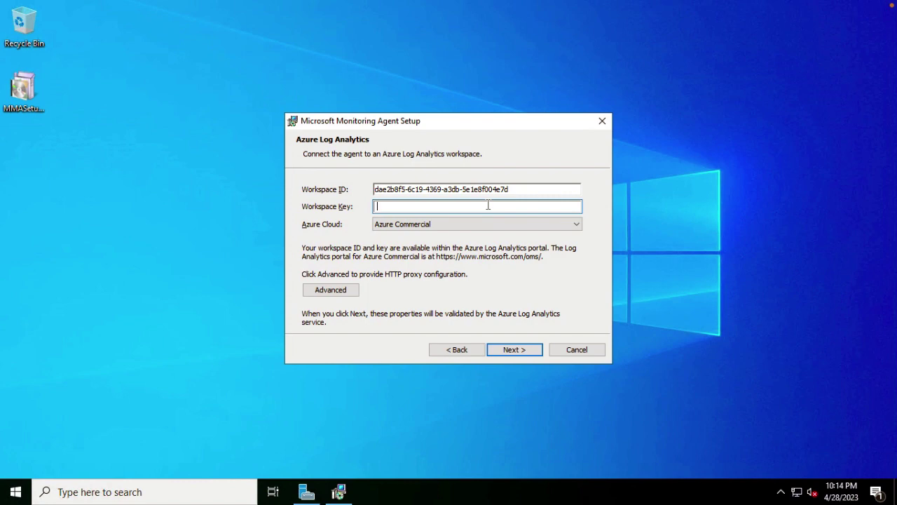
key(ctrl+v)
Complete the agent setup with Azure Commercial as the Azure cloud and without Microsoft Update, and start the installation
click(447, 223)
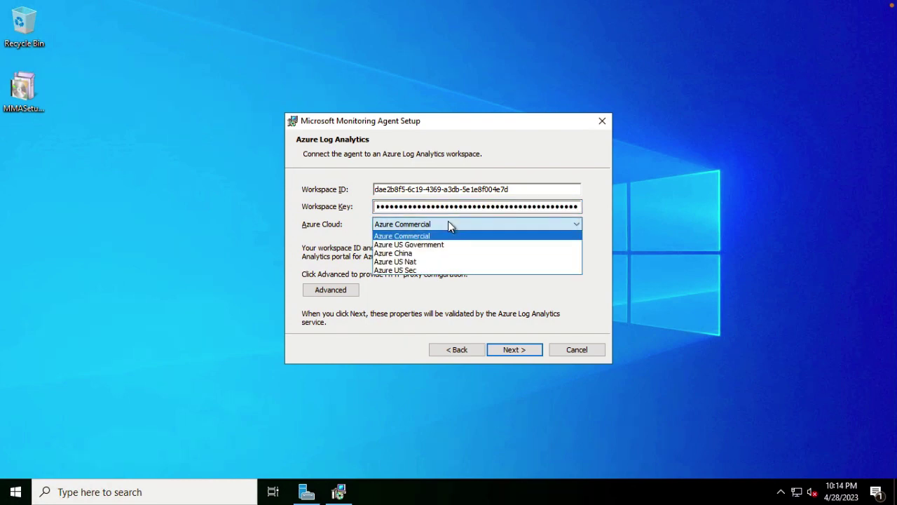
click(410, 237)
click(514, 349)
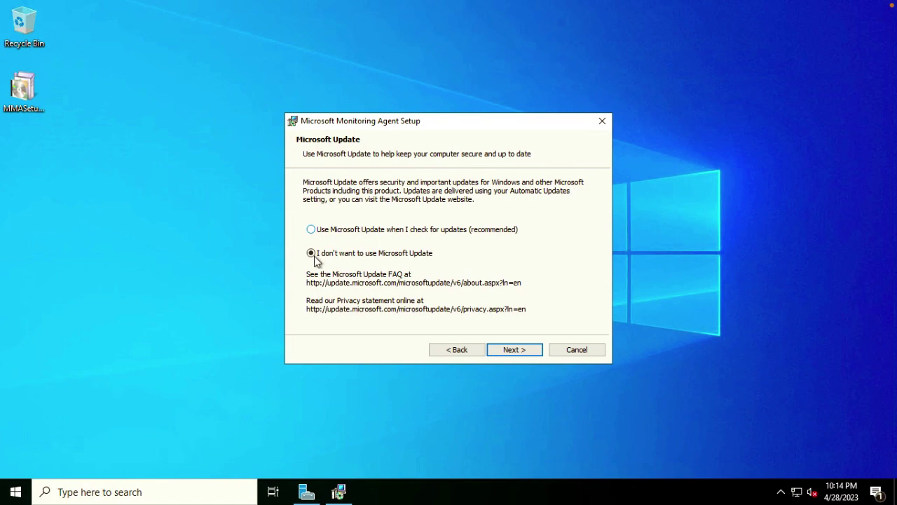
click(517, 350)
click(507, 354)
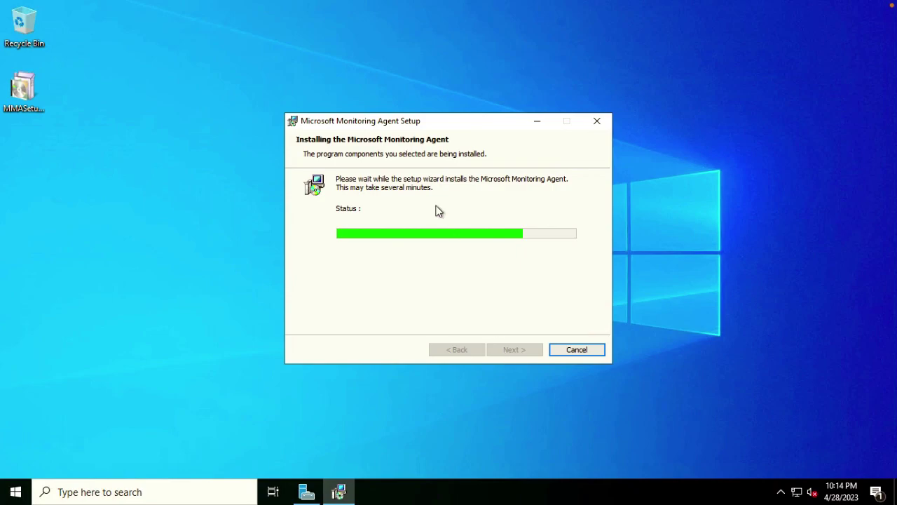
Return to the Azure portal and check the connected Windows computers on the sentinalRG workspace's agents page, reloading it
key(ctrl+Left)
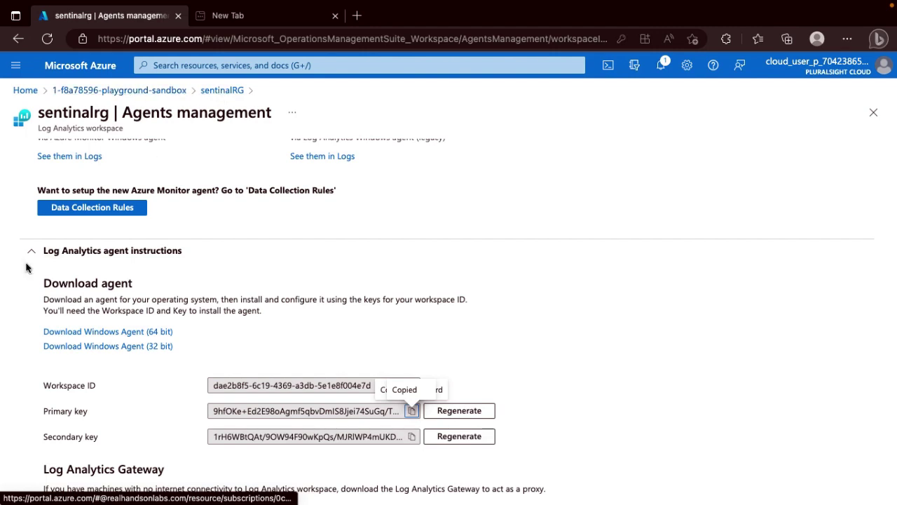
scroll(26, 267, up, 1)
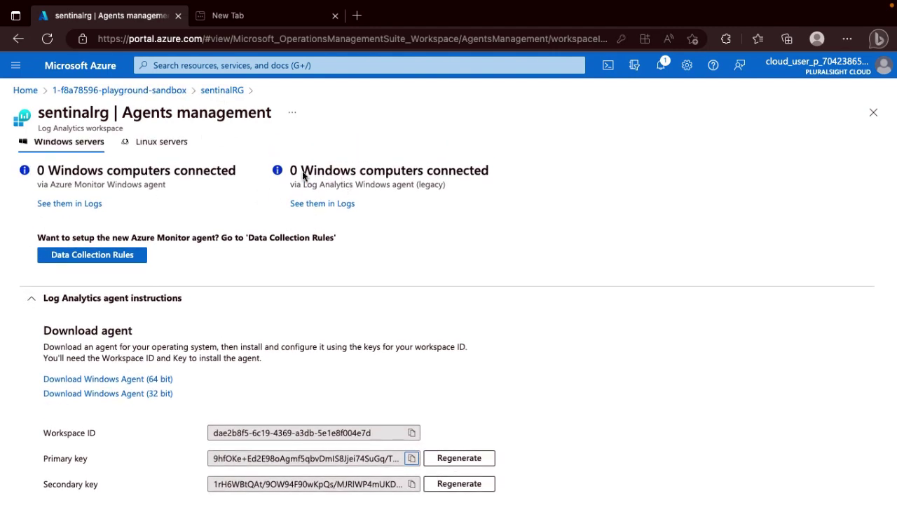
click(49, 74)
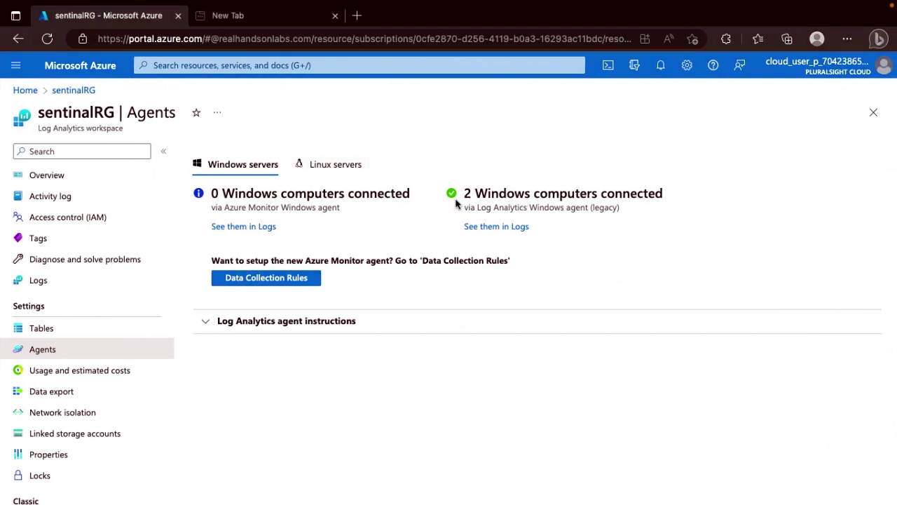
click(47, 38)
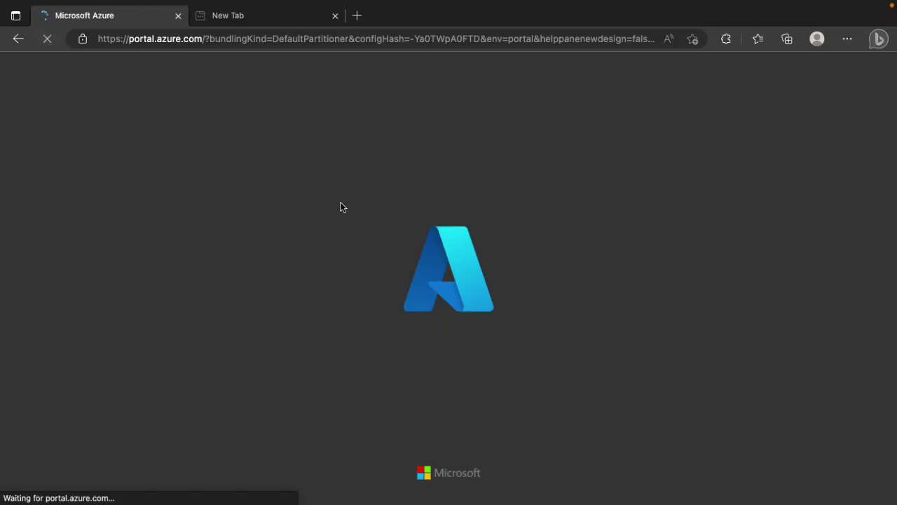